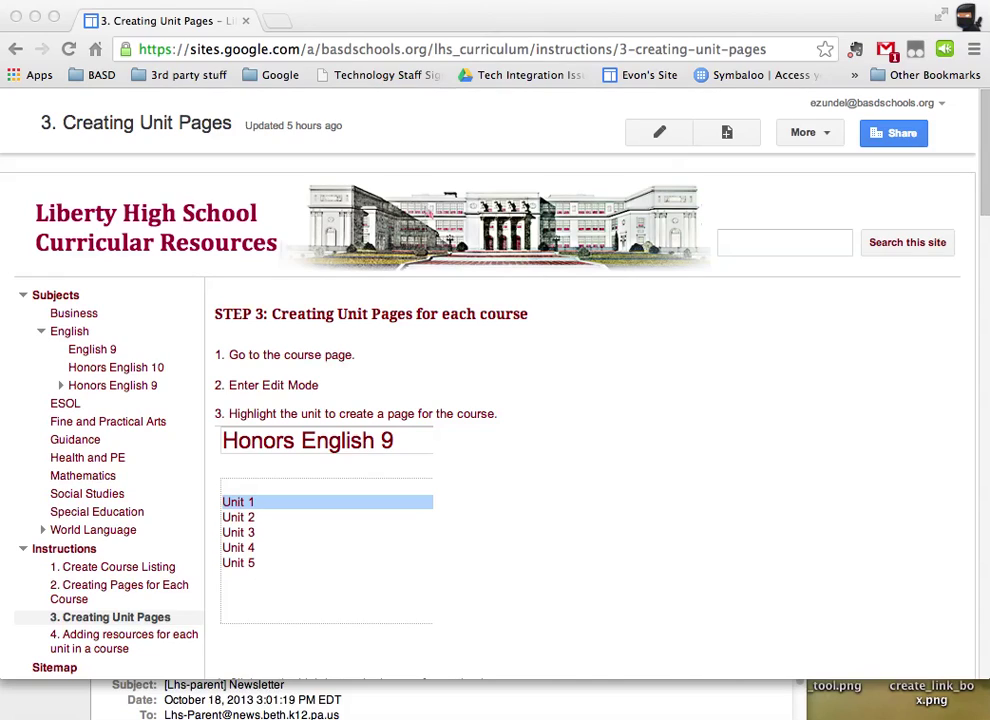
- Open the Honors English 10 course page from the English subject page and switch it to edit mode
left_click(83, 337)
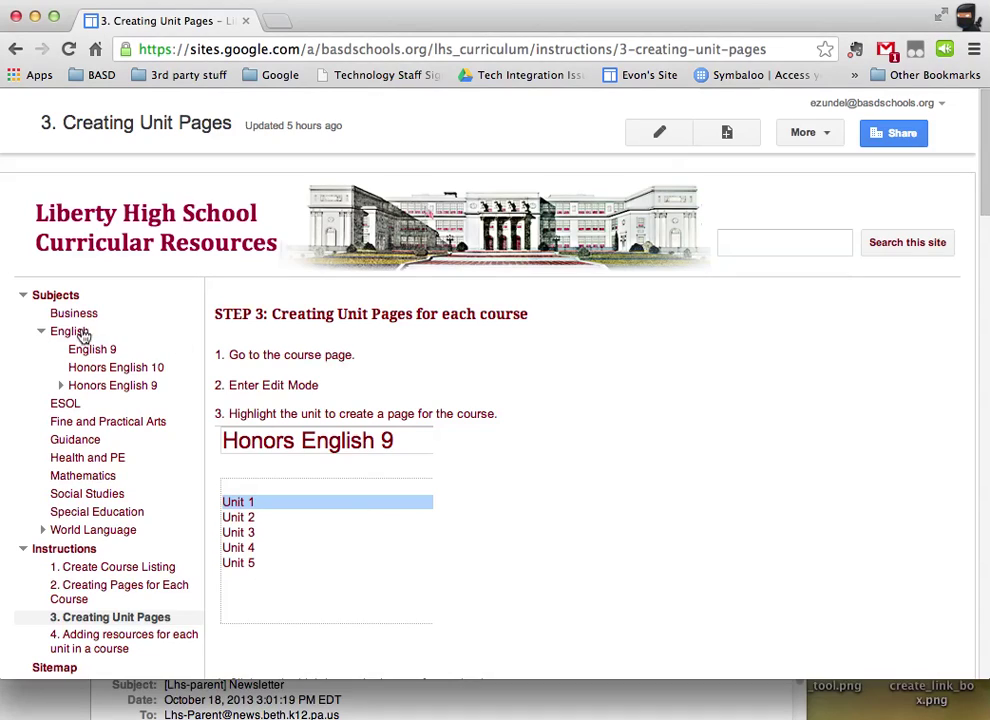
left_click(74, 337)
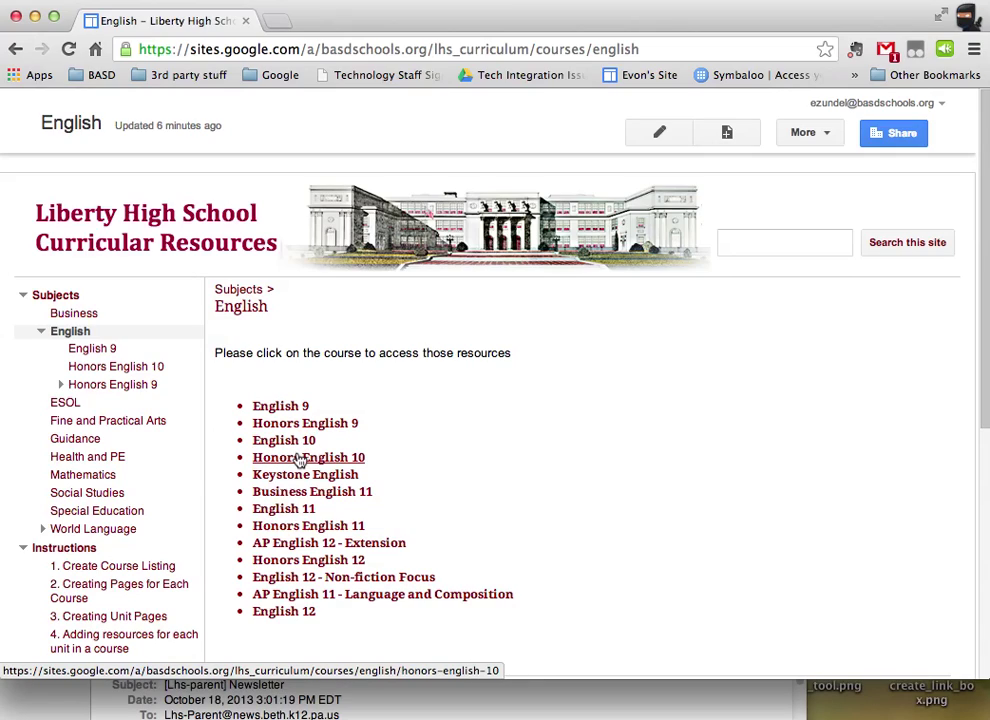
left_click(300, 461)
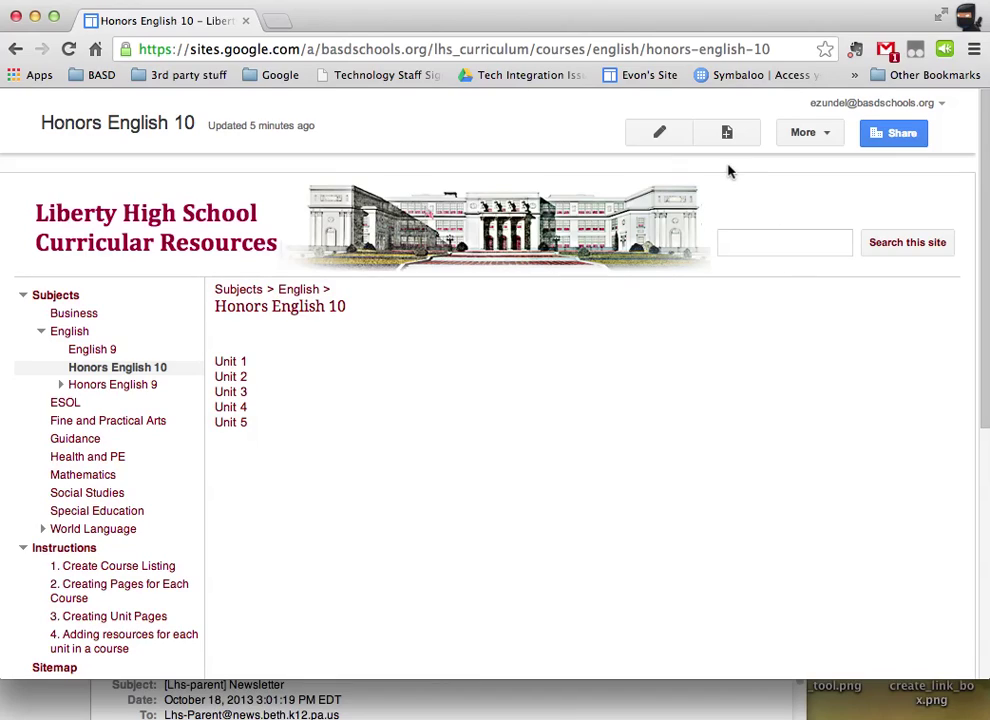
left_click(668, 147)
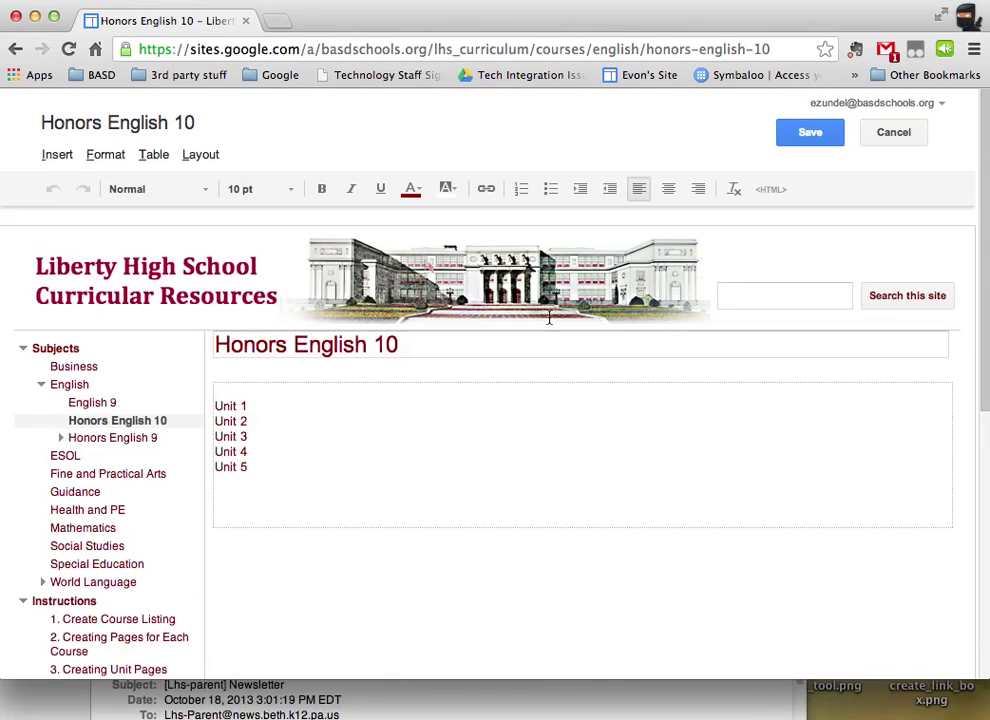
- Start a link on the "Unit 1" text that points to a new site page
left_click_drag(262, 407, 213, 406)
left_click(486, 194)
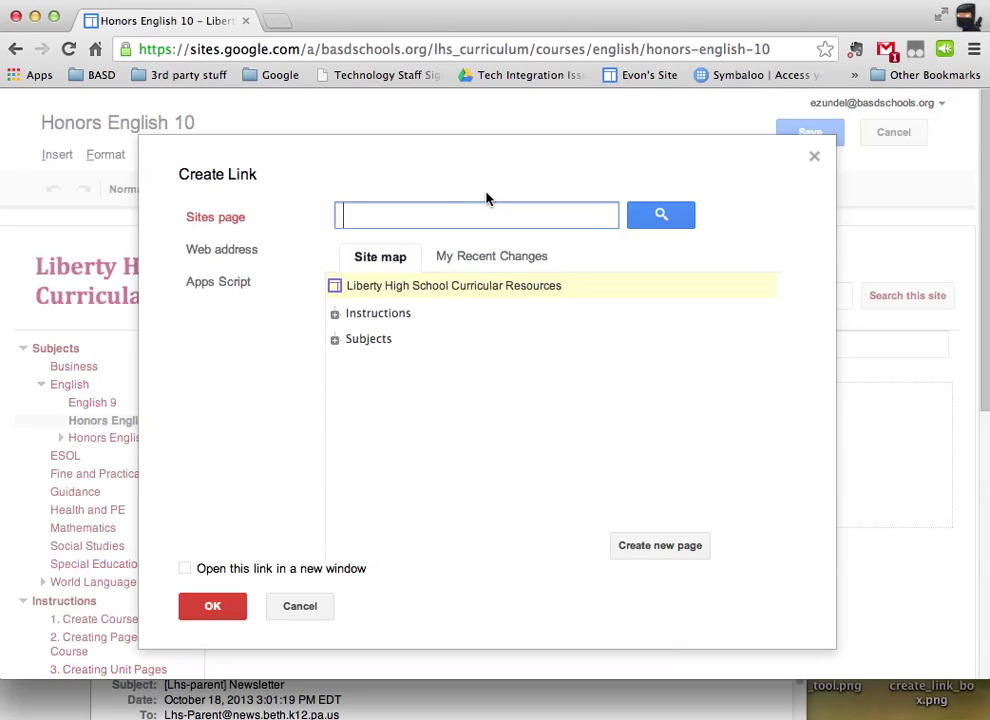
left_click(630, 552)
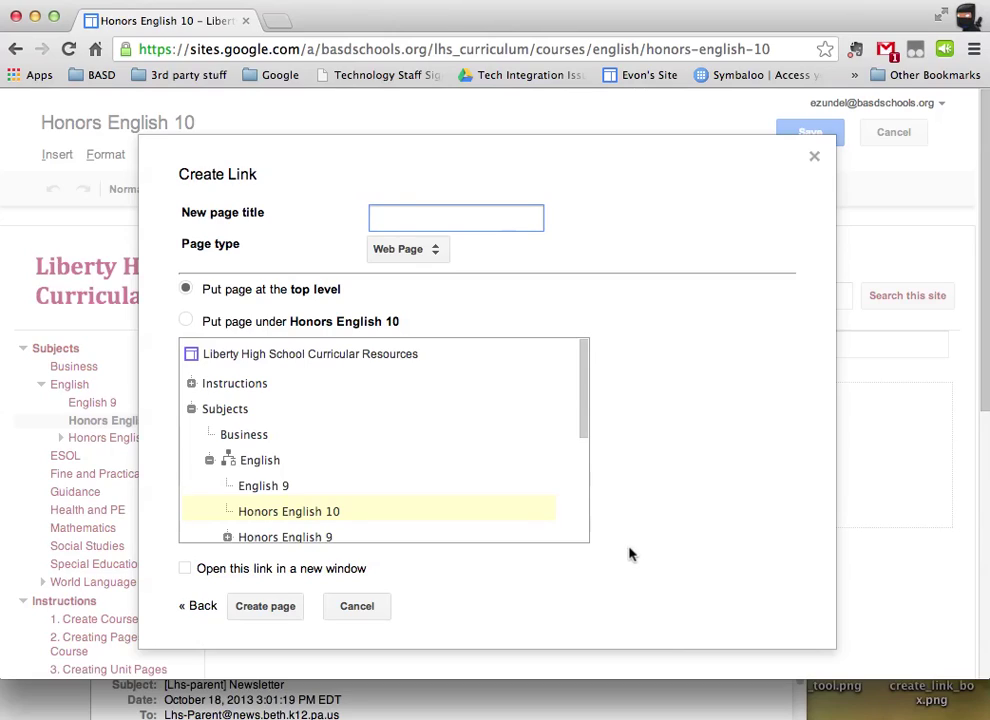
- Title the new page Hon.Eng.10.Unit1
type("Hon")
type("ors ")
type("English")
key("BackSpace")
key("BackSpace")
key("BackSpace")
key("BackSpace")
key("BackSpace")
key("BackSpace")
key("BackSpace")
key("BackSpace")
key("BackSpace")
key("BackSpace")
key("BackSpace")
type(".Eng")
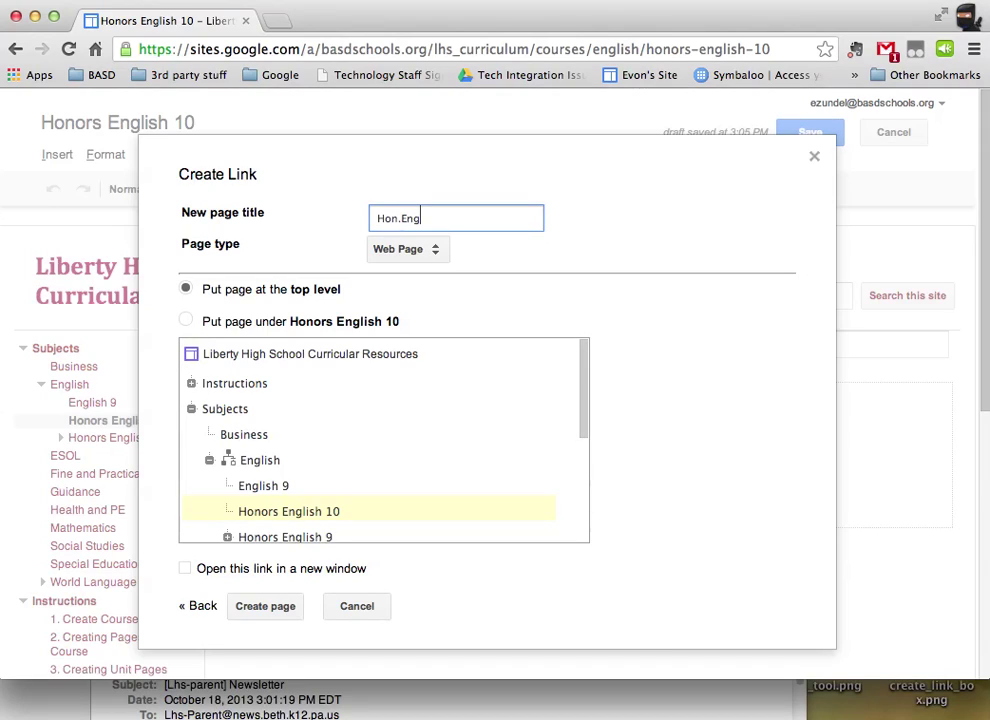
type(".10.Unit1")
- Create the page as a Unit Page under Honors English 10, apply it as the Unit 1 link and save the course page
left_click(424, 256)
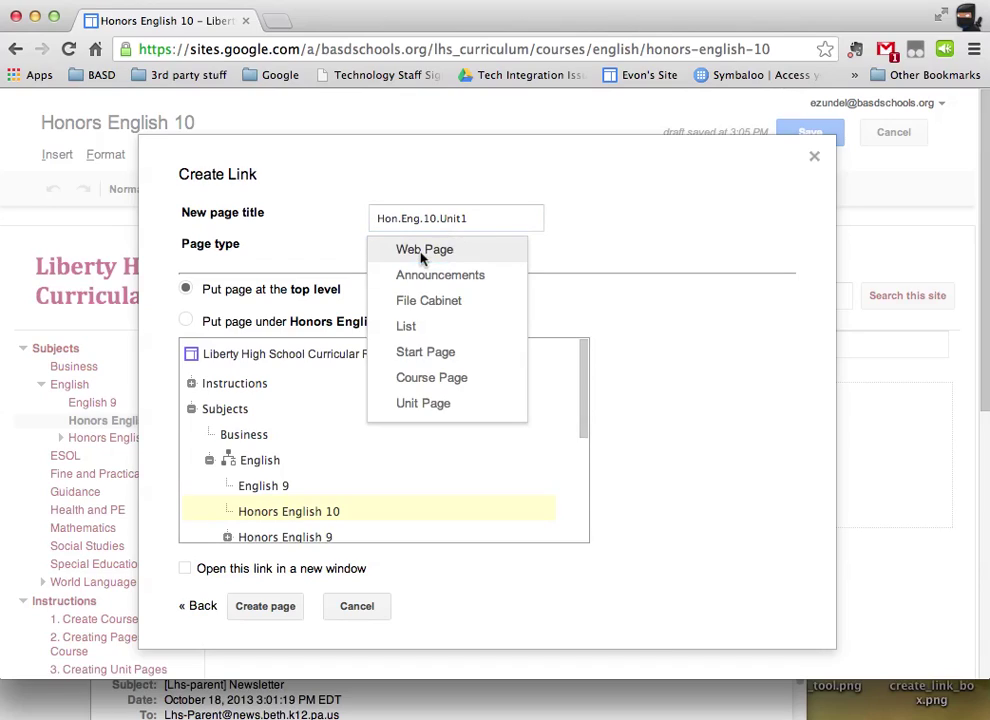
left_click(436, 403)
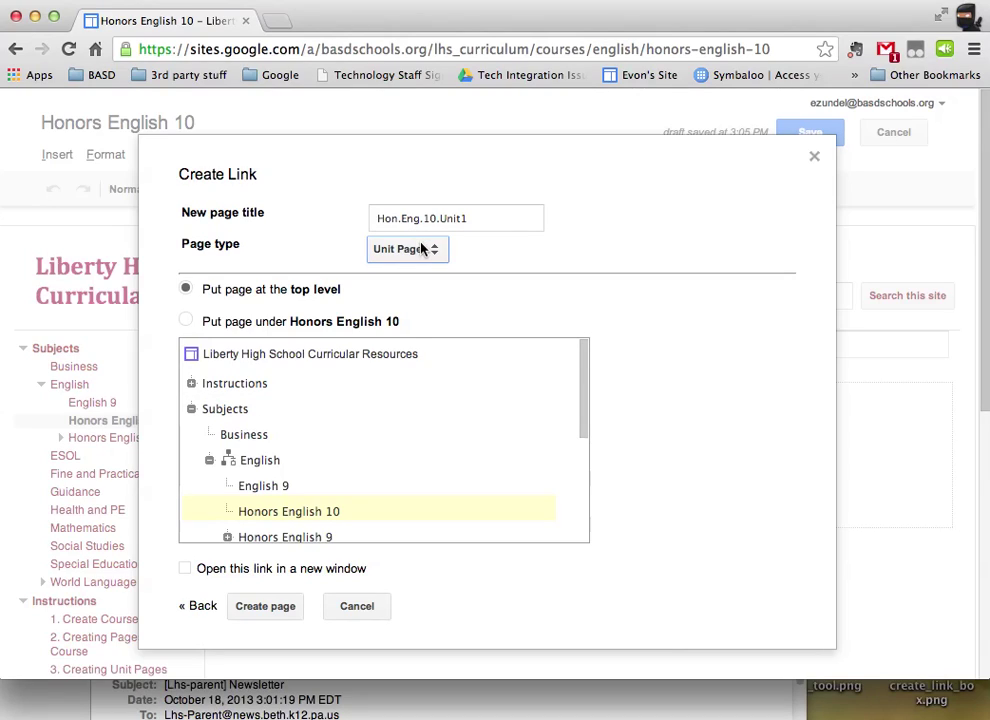
left_click(185, 321)
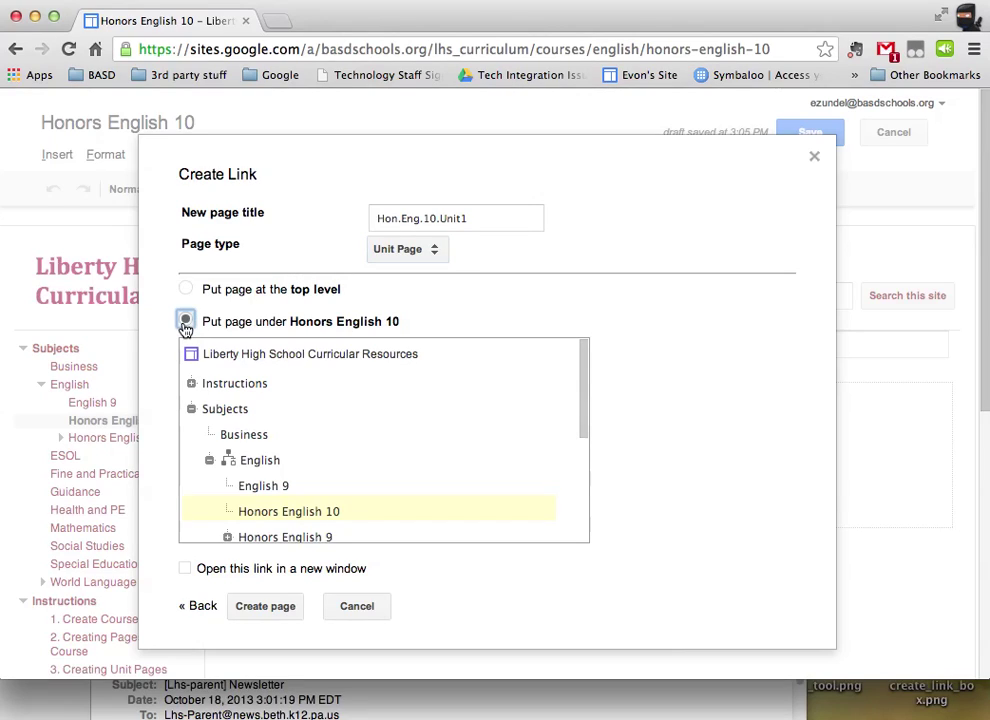
scroll(259, 420, "down", 1)
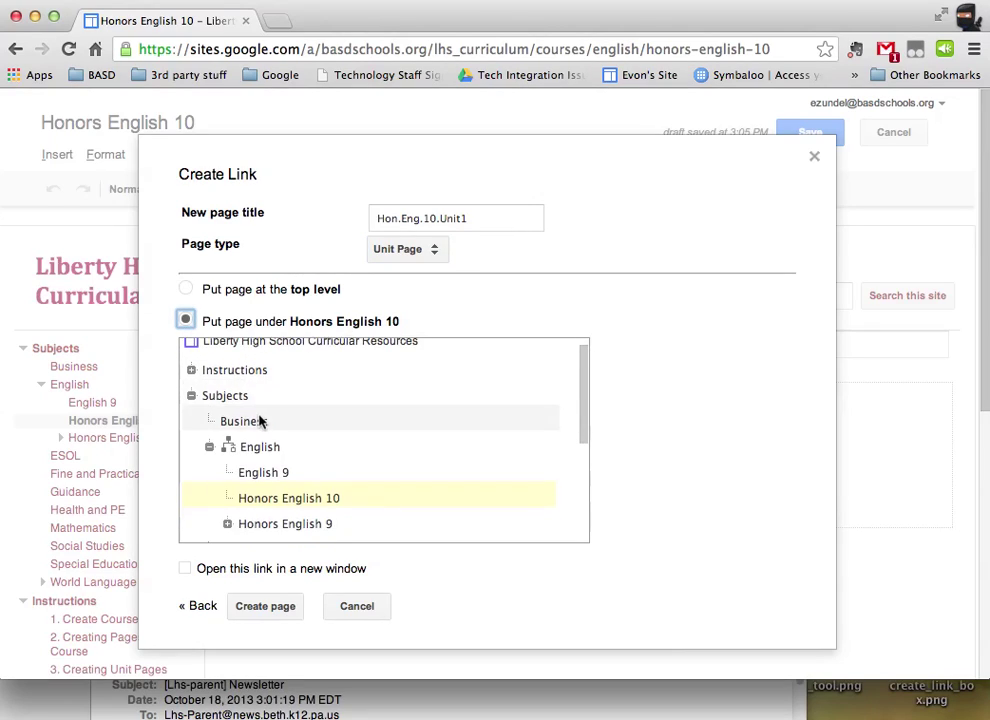
left_click(284, 500)
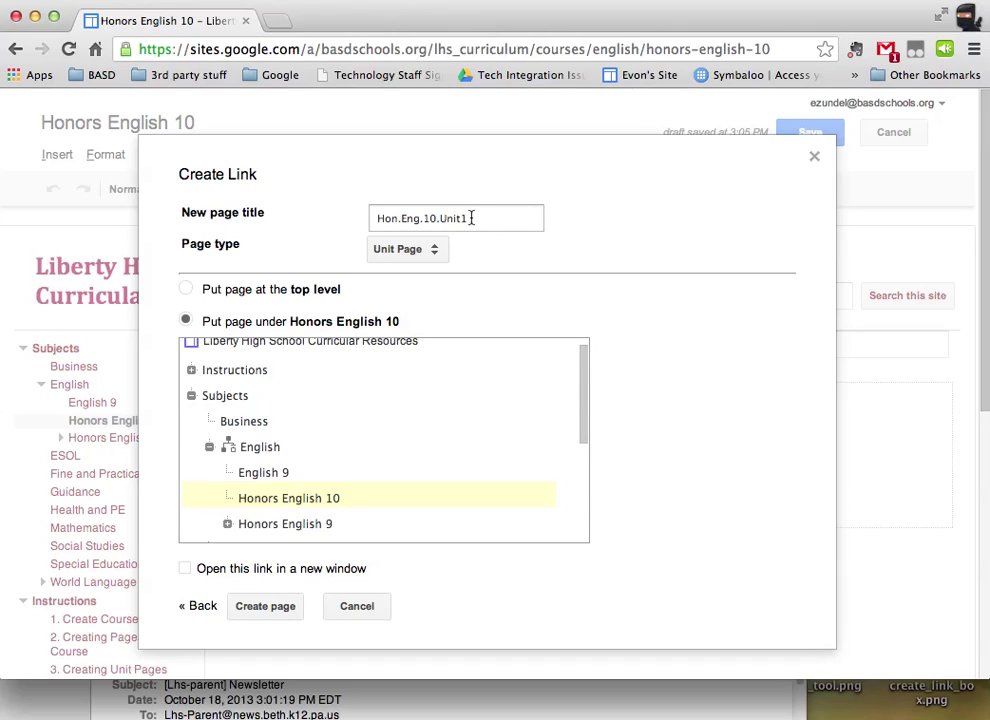
left_click(294, 608)
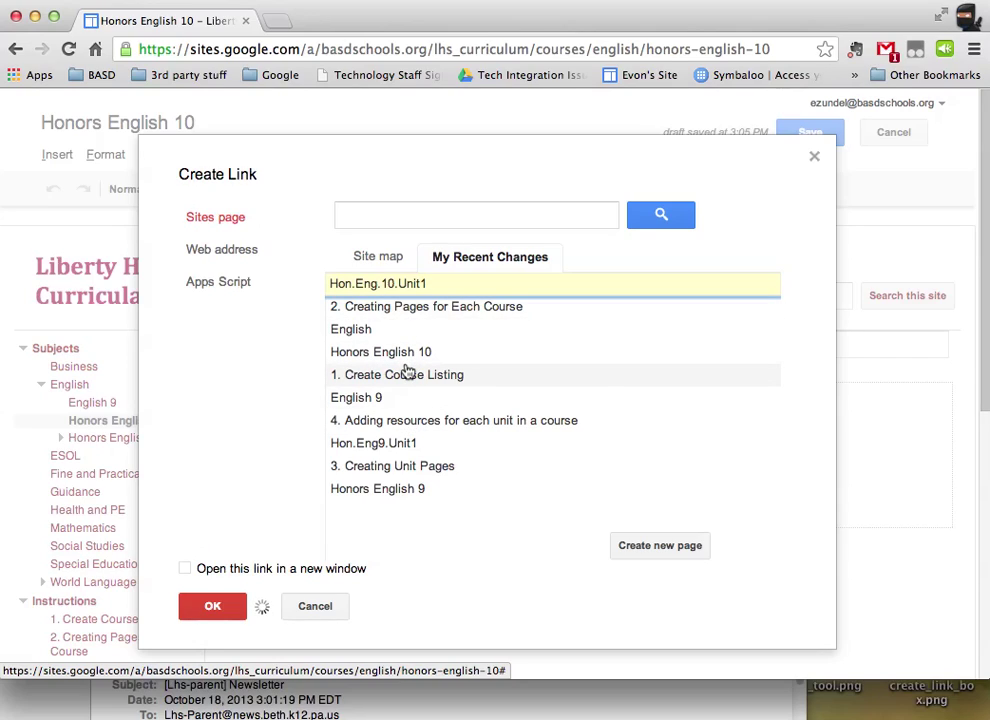
left_click(222, 610)
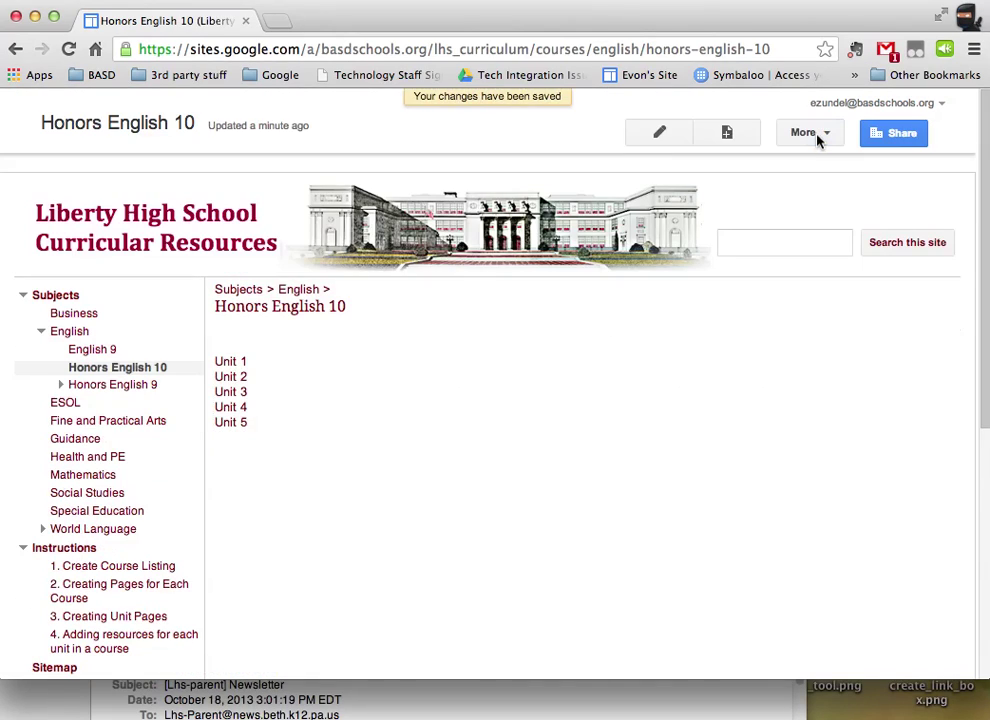
- Follow the Unit 1 link on the course page and look over the new unit page's folders
left_click(237, 365)
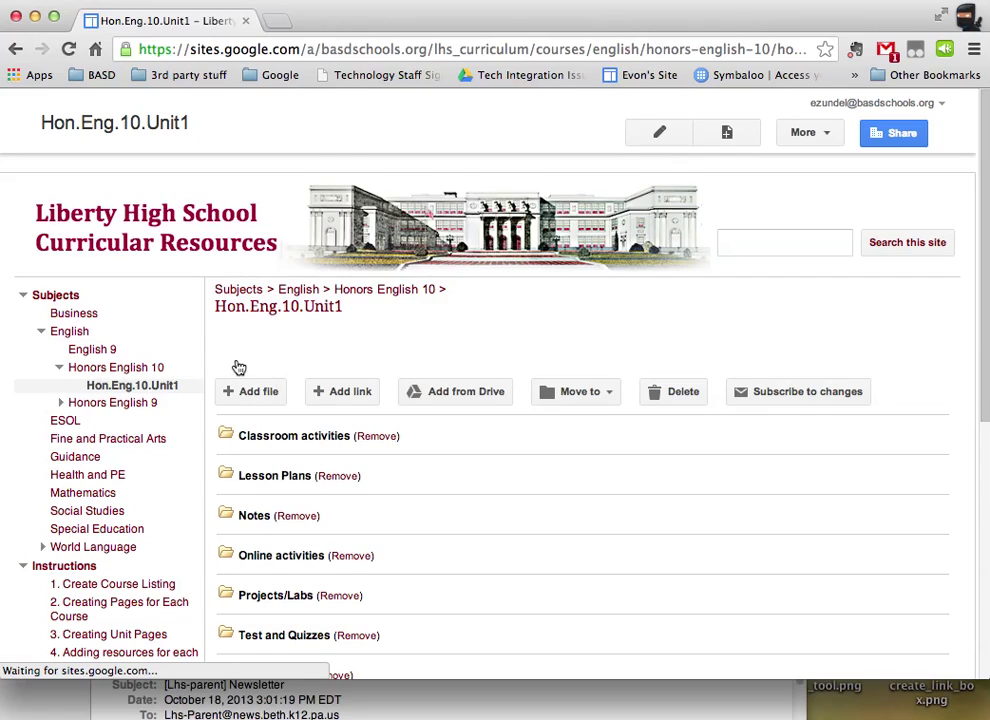
scroll(239, 368, "down", 3)
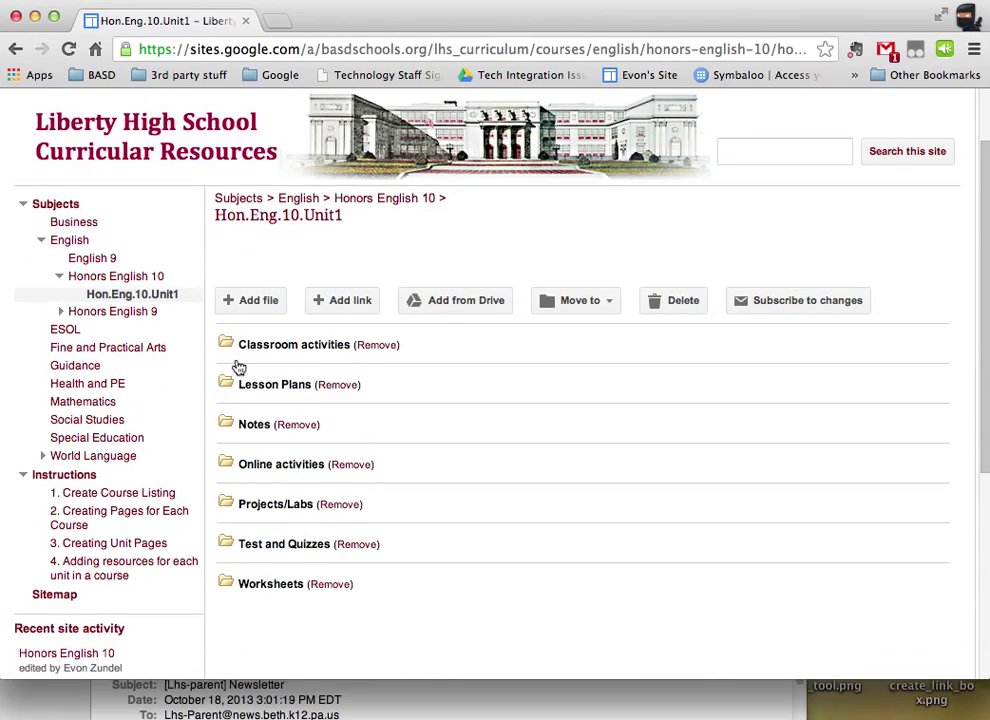